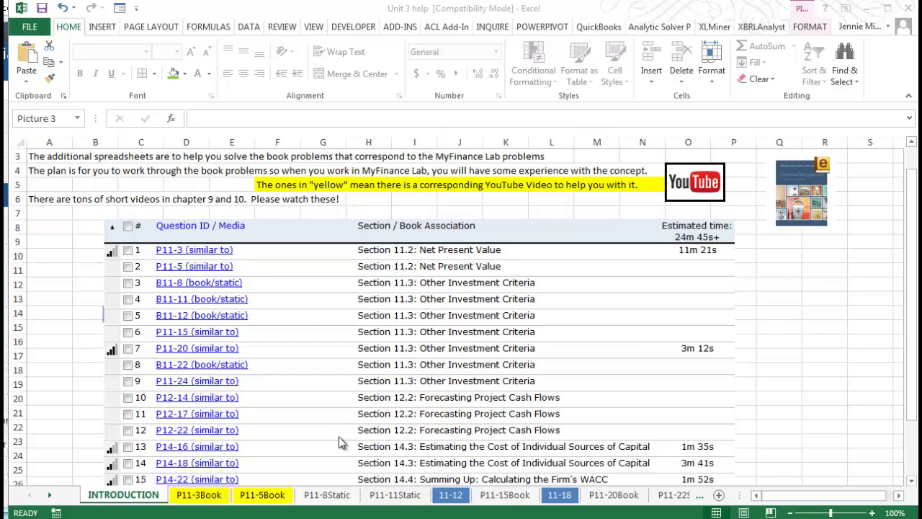
left_click(263, 496)
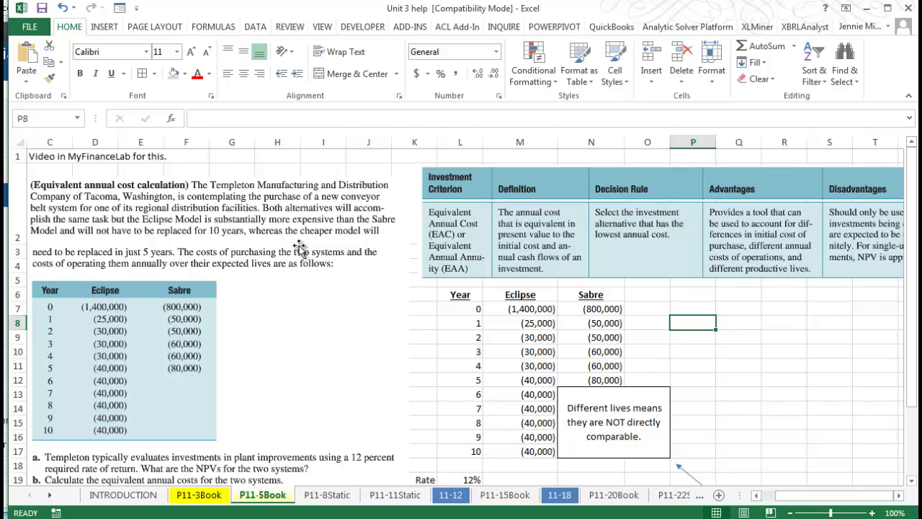
left_click(540, 310)
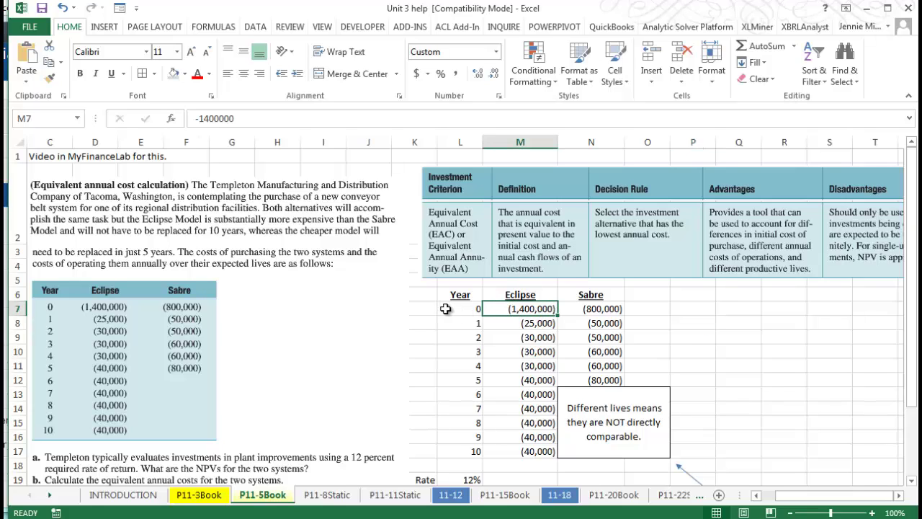
left_click(473, 309)
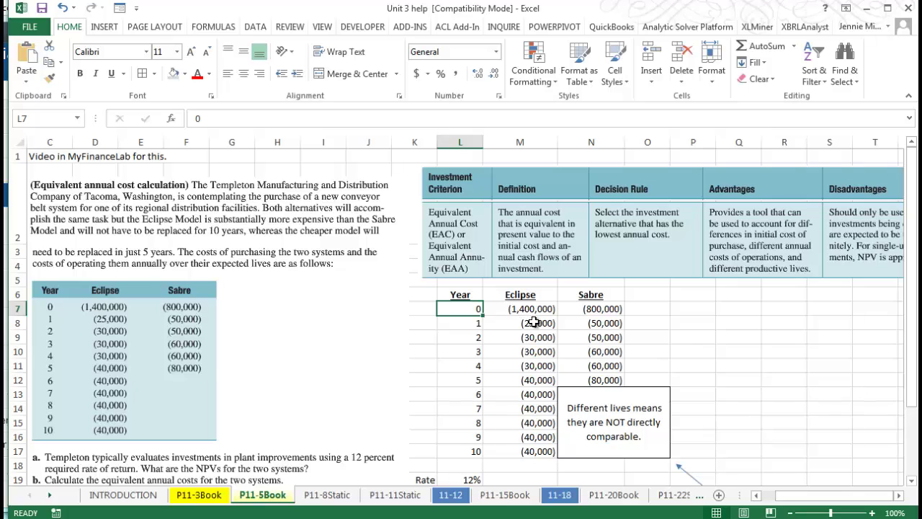
scroll(537, 317, "down", 1)
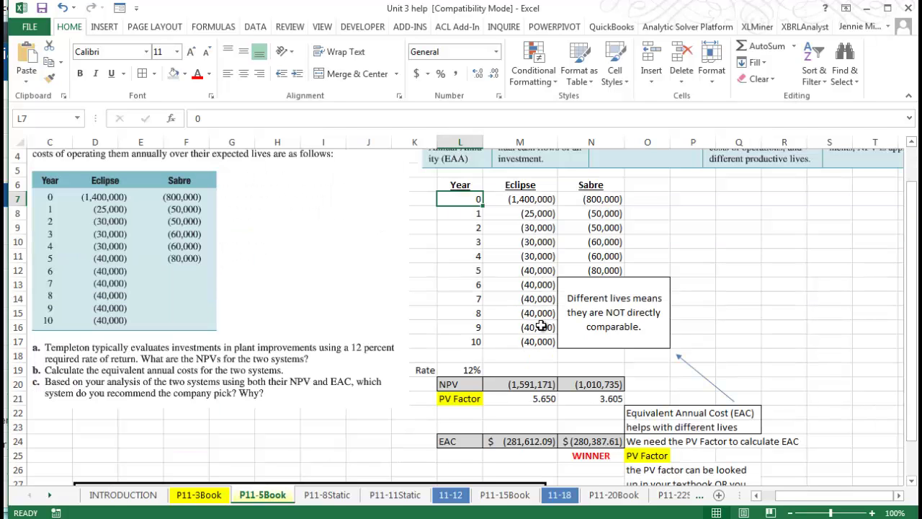
left_click(592, 282)
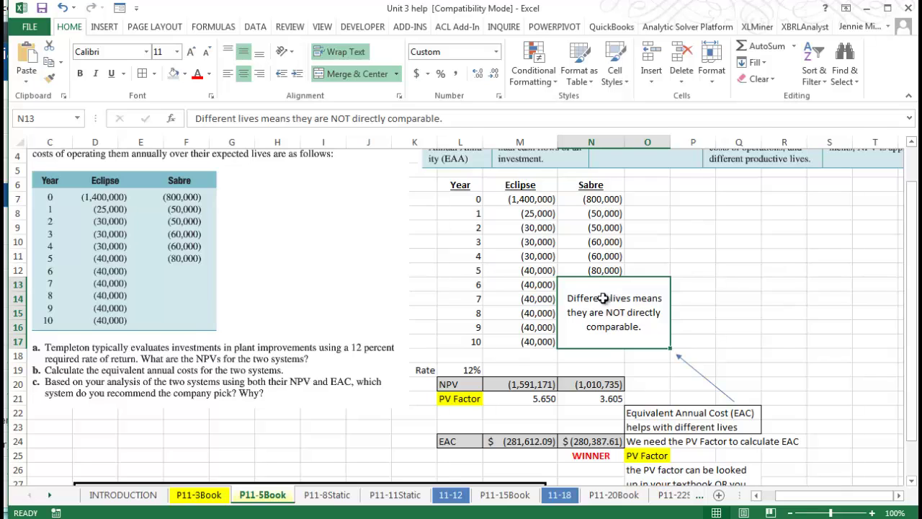
left_click(458, 386)
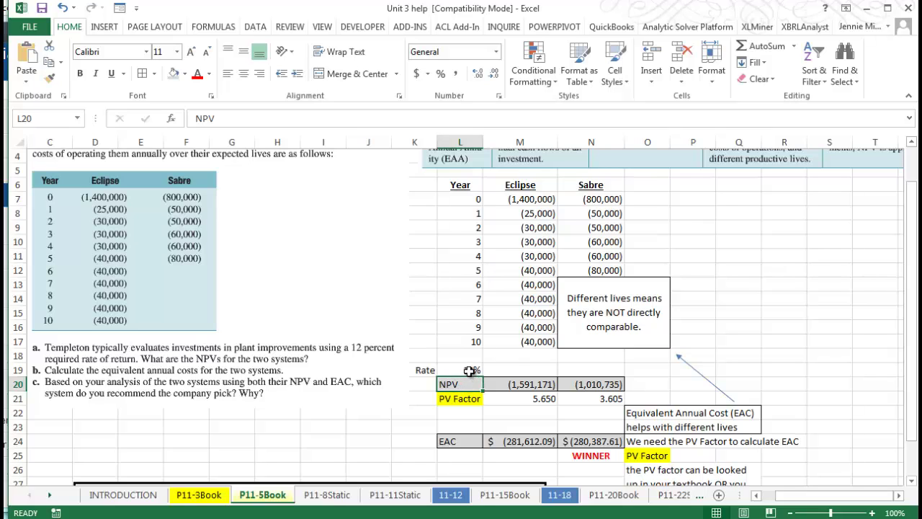
left_click(475, 371)
left_click(529, 387)
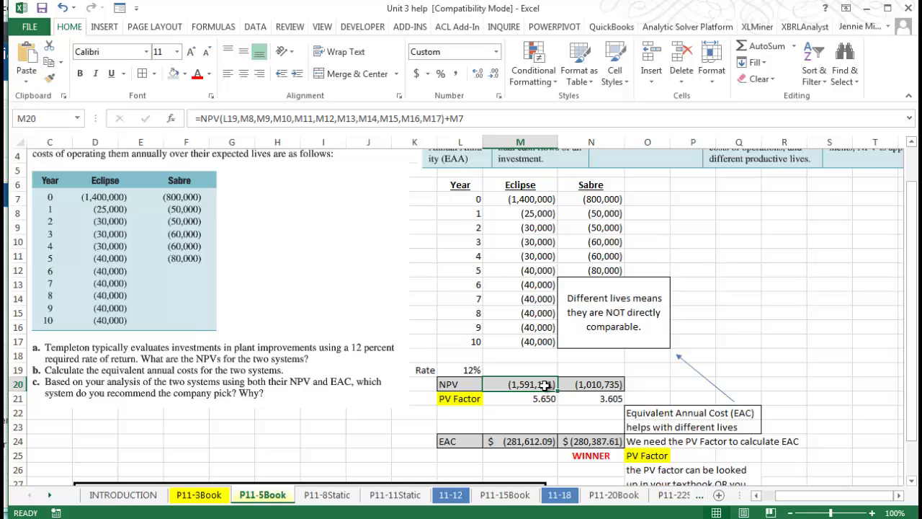
left_click(580, 388)
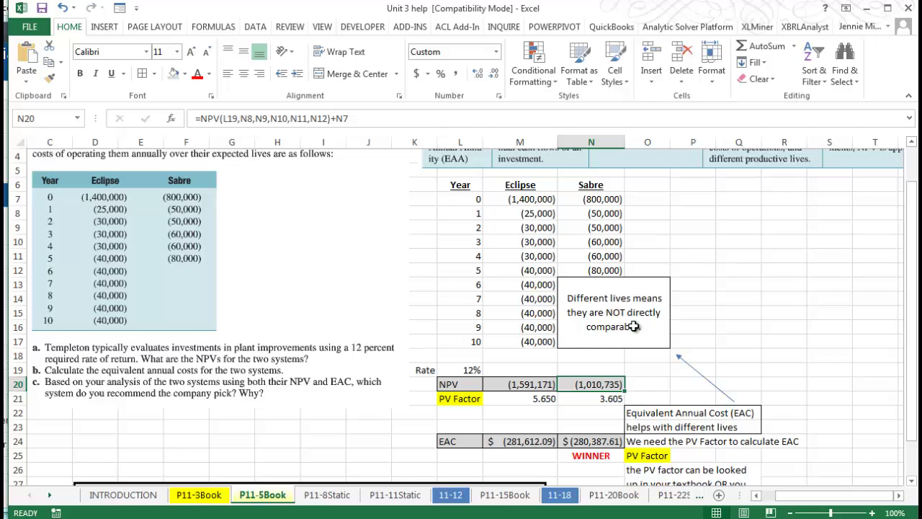
scroll(610, 300, "up", 1)
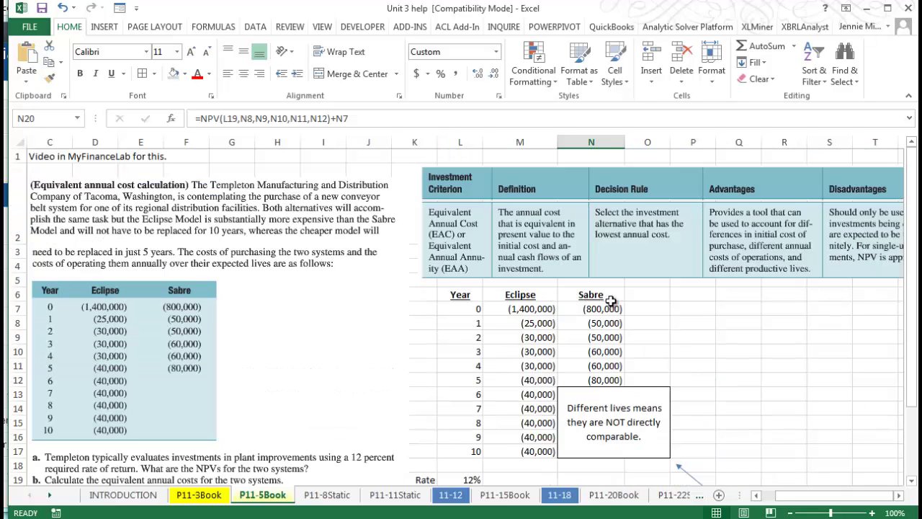
left_click(478, 252)
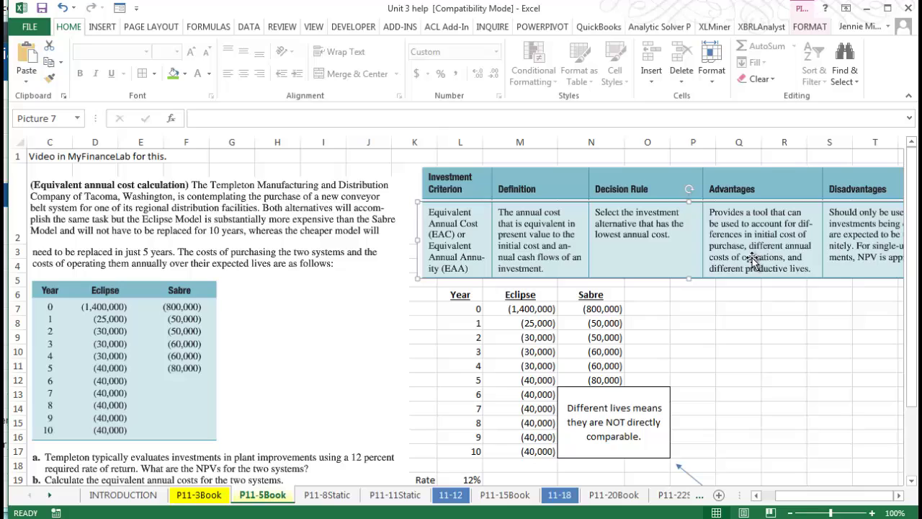
left_click(724, 310)
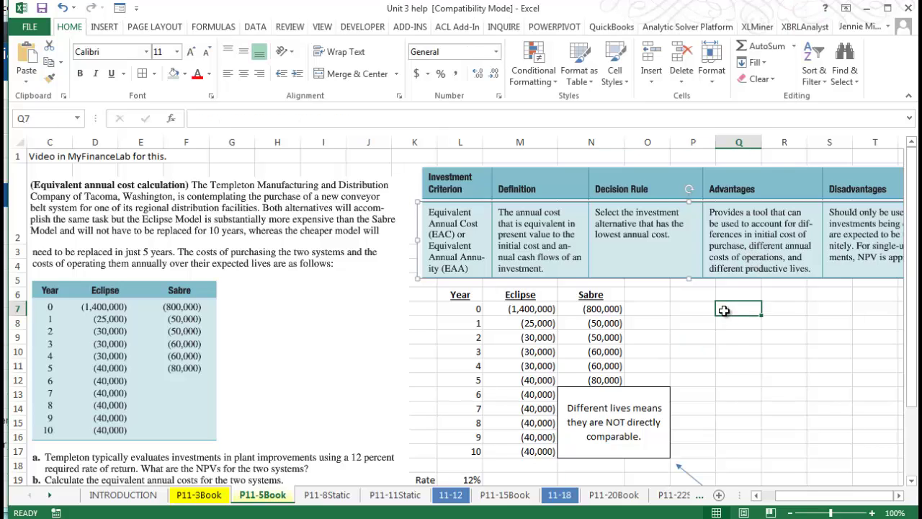
scroll(682, 328, "down", 1)
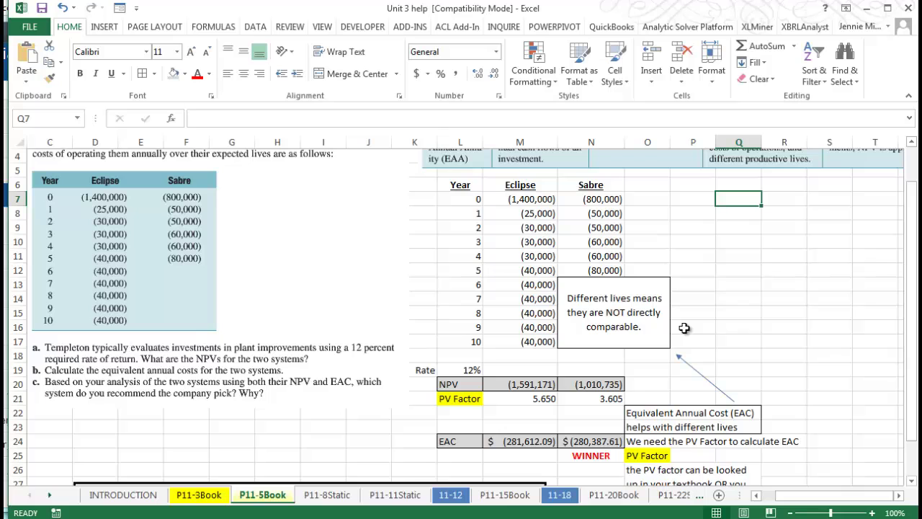
scroll(699, 332, "down", 1)
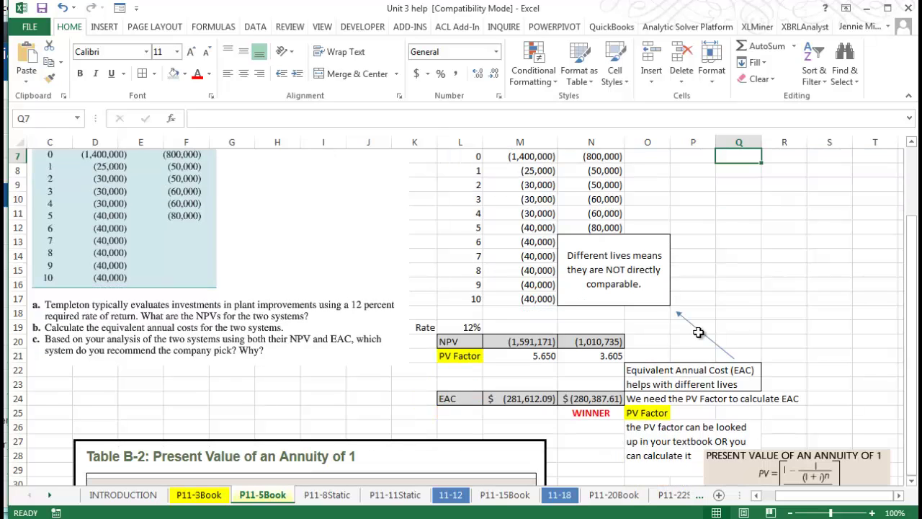
scroll(698, 332, "down", 6)
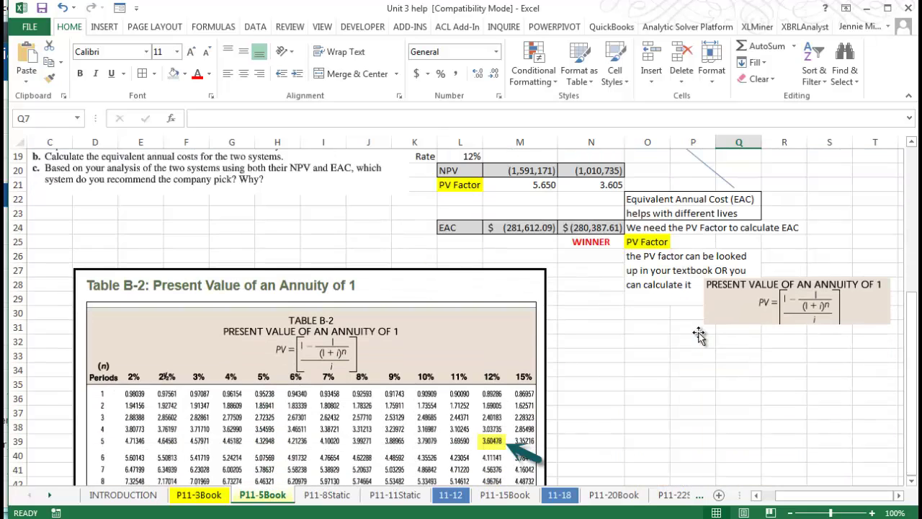
scroll(698, 332, "down", 1)
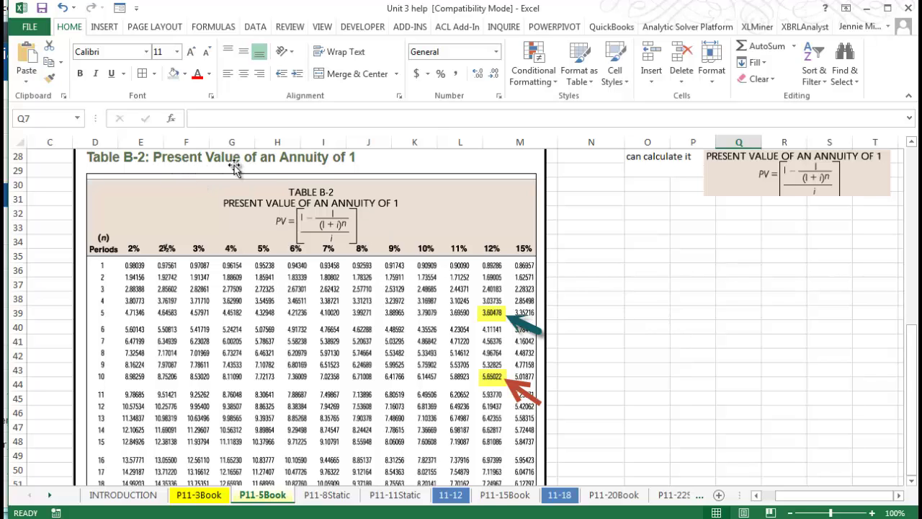
scroll(643, 272, "up", 8)
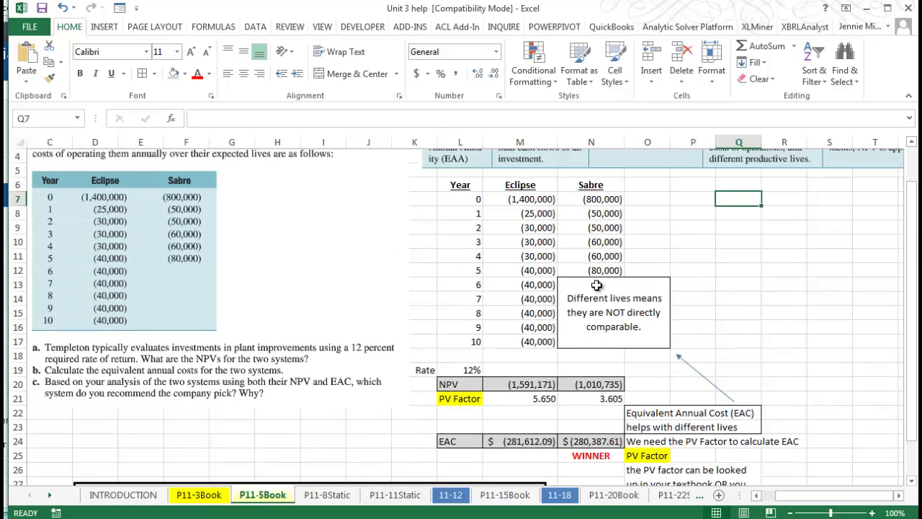
scroll(590, 296, "down", 8)
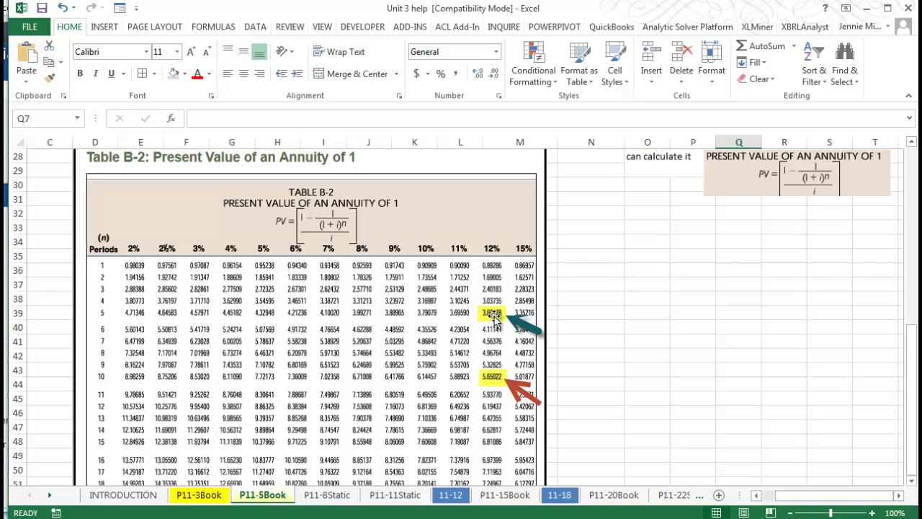
- Review the Table B-2 annuity image and the Eclipse PV factor formula in M21
left_click(494, 316)
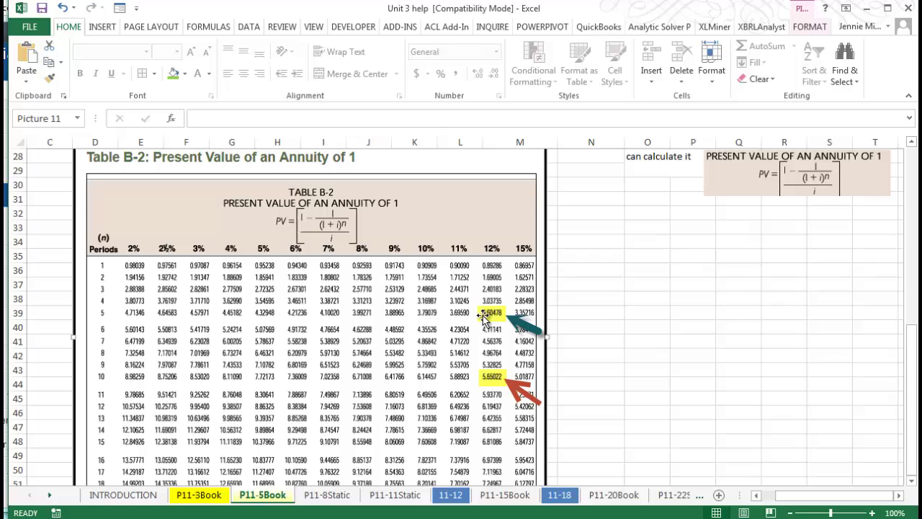
scroll(623, 324, "up", 4)
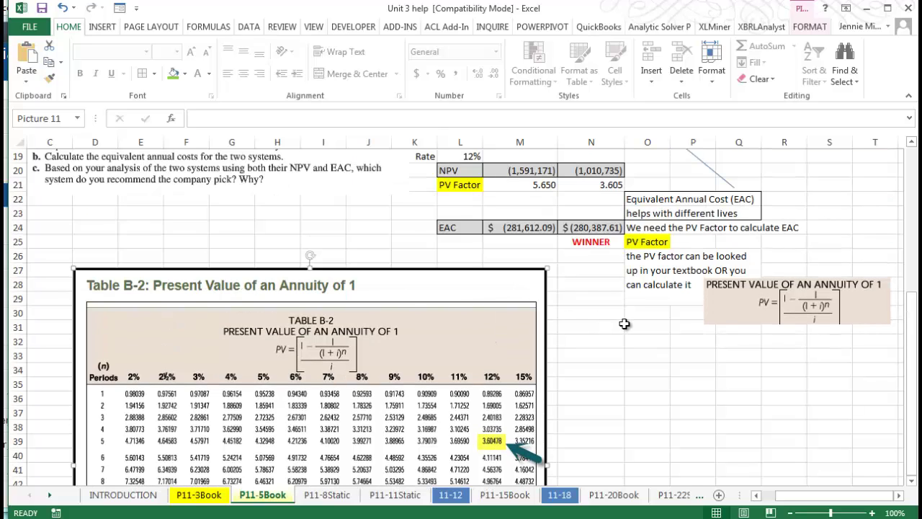
left_click(541, 228)
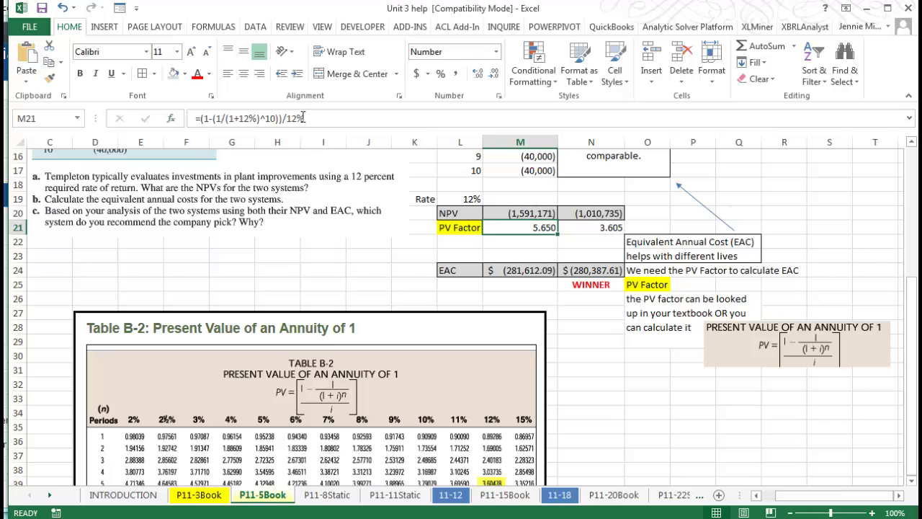
- Move the present-value-of-annuity formula picture beside the questions, around columns G–J, rows 22–25
left_click(408, 168)
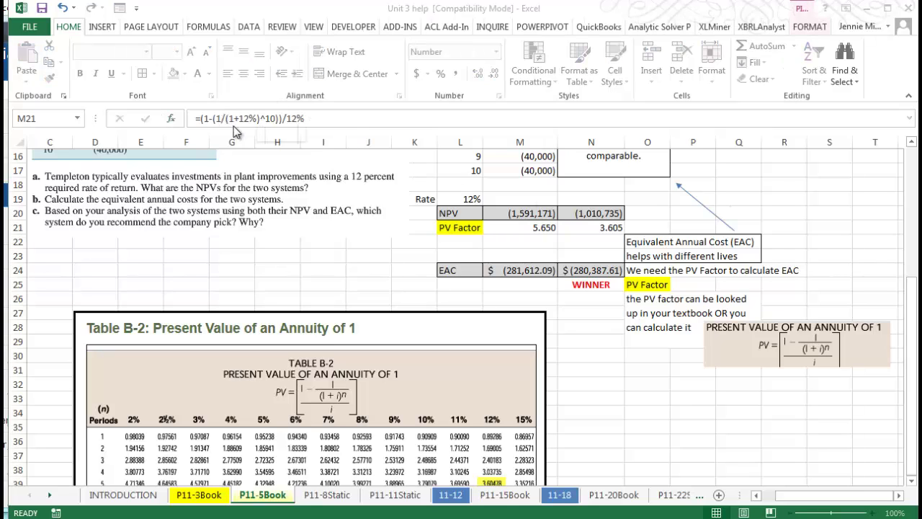
left_click(738, 338)
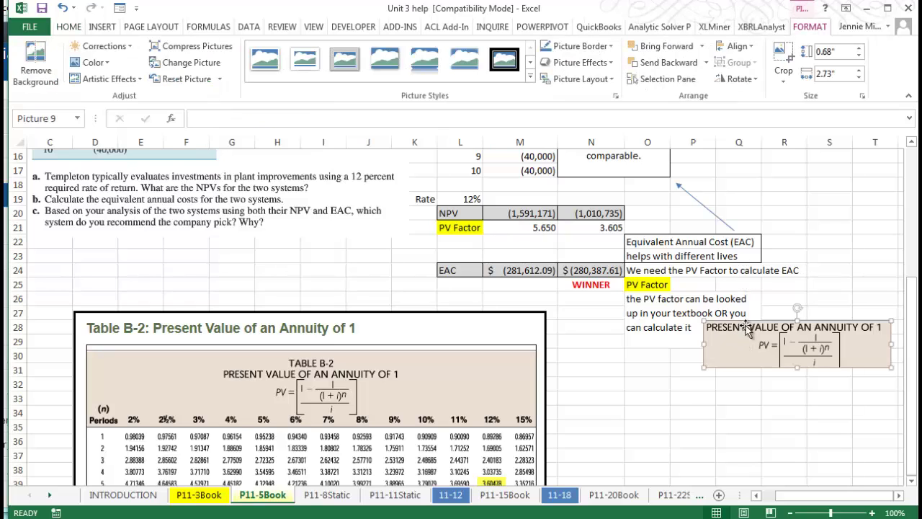
left_click_drag(743, 330, 269, 249)
- Compare the Eclipse (10-year) and Sabre (5-year) PV factor formulas against Table B-2's 12% column
left_click(535, 227)
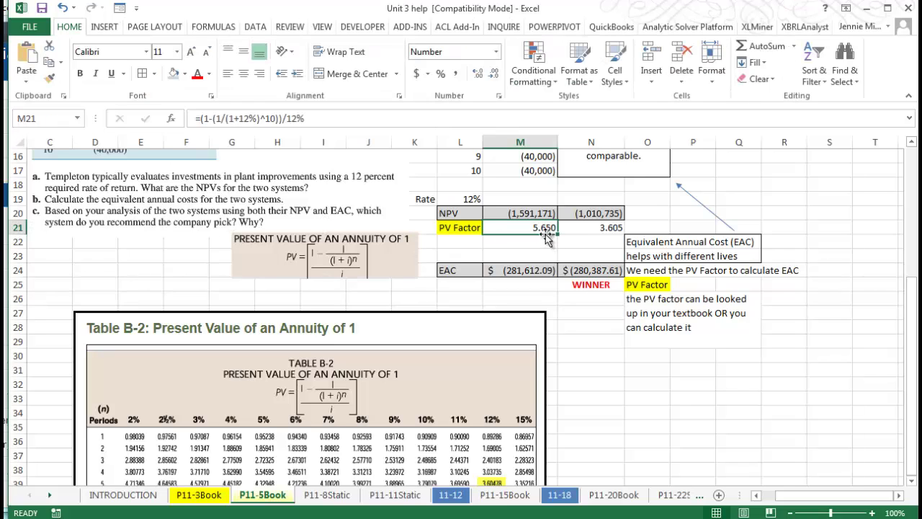
left_click(607, 230)
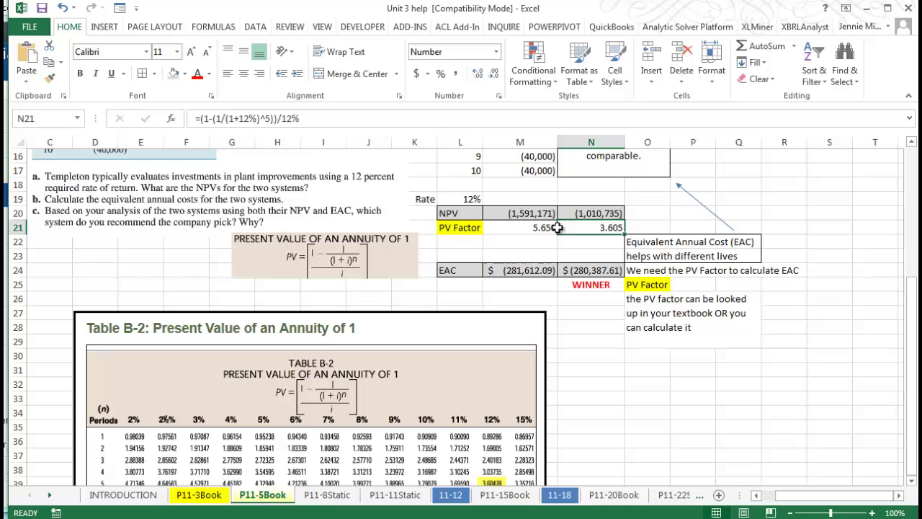
left_click(535, 227)
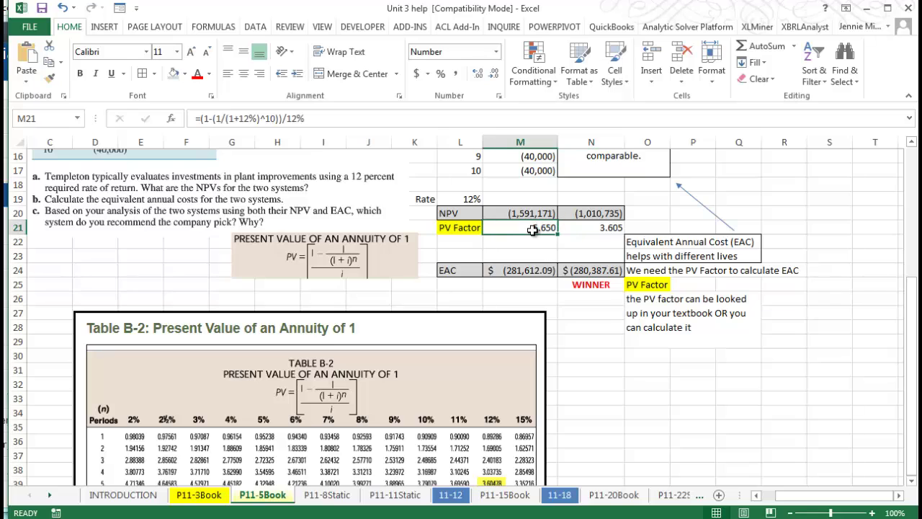
left_click(591, 229)
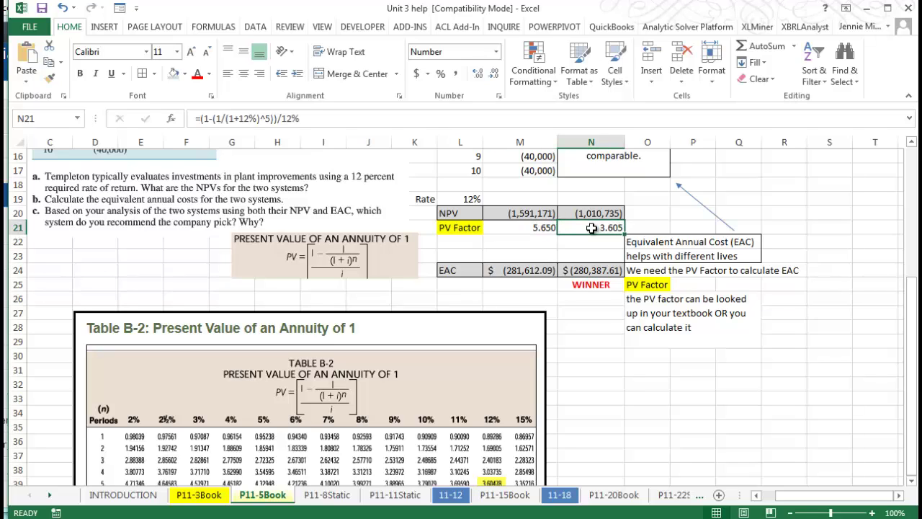
left_click(588, 408)
scroll(588, 408, "down", 2)
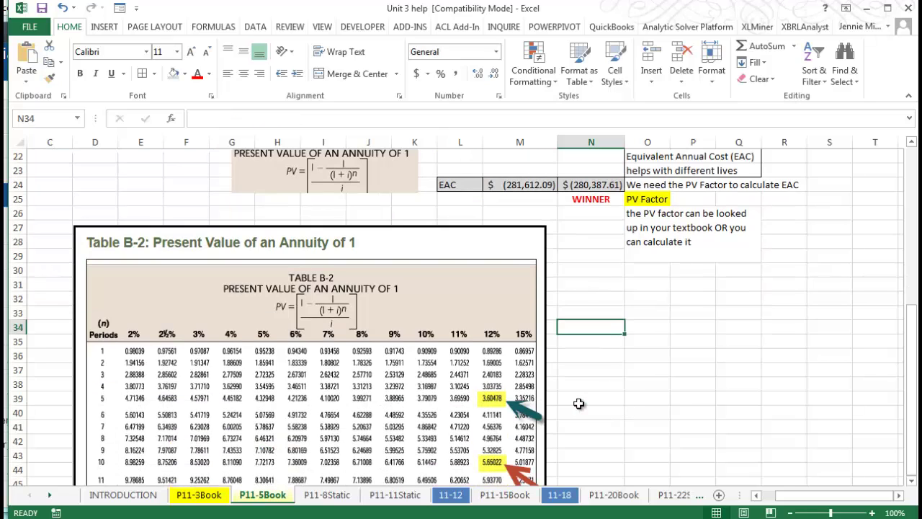
left_click(497, 403)
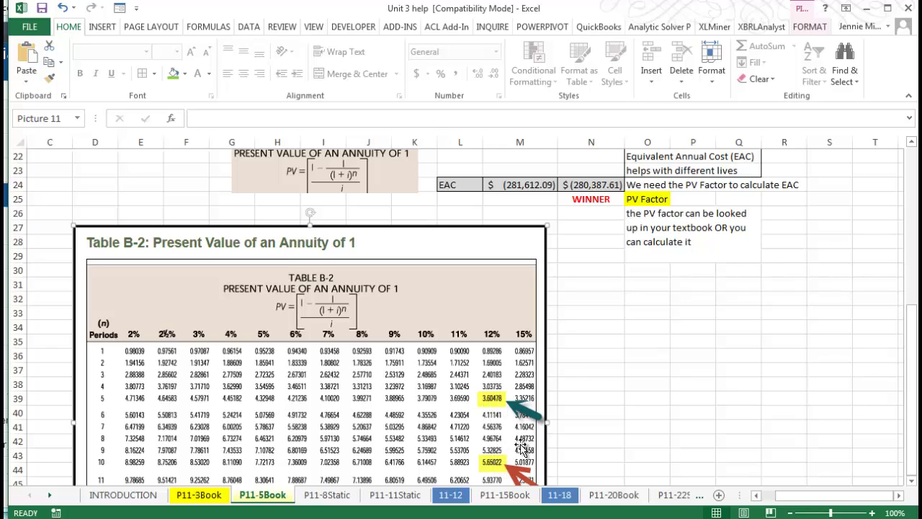
left_click(587, 369)
scroll(576, 345, "up", 2)
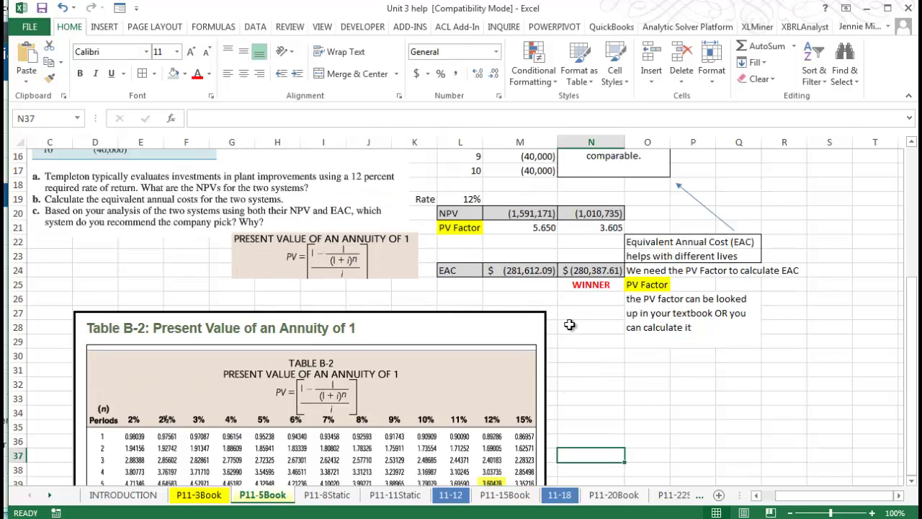
- Show more decimals in the PV factors: 5.65022 for Eclipse and 3.6048 for Sabre
left_click(545, 229)
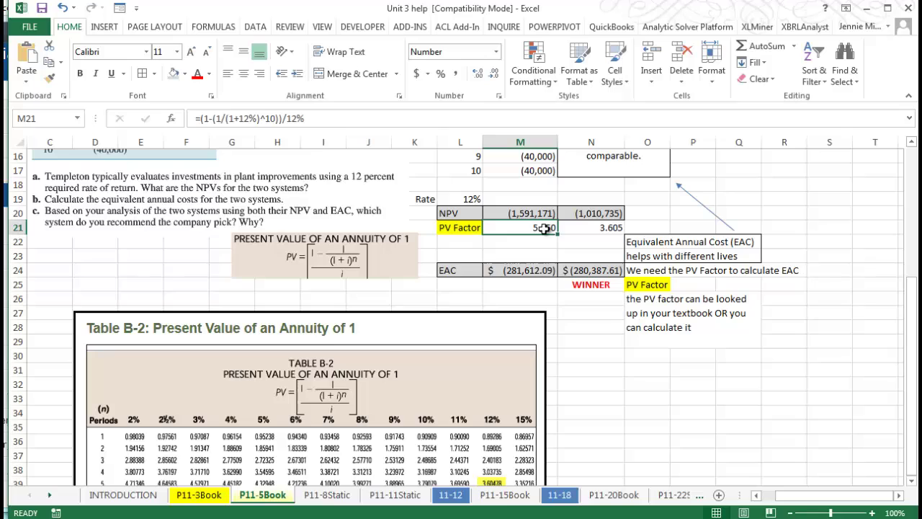
left_click(478, 74)
left_click(478, 73)
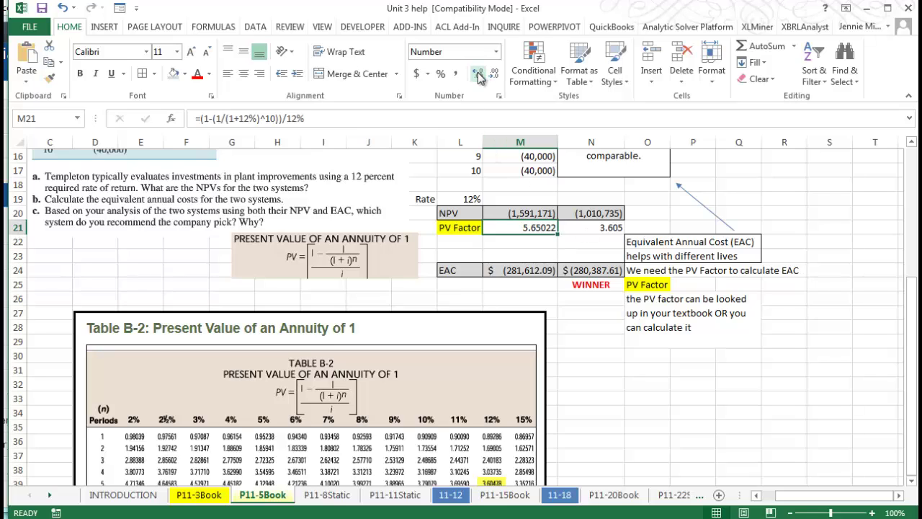
left_click(598, 228)
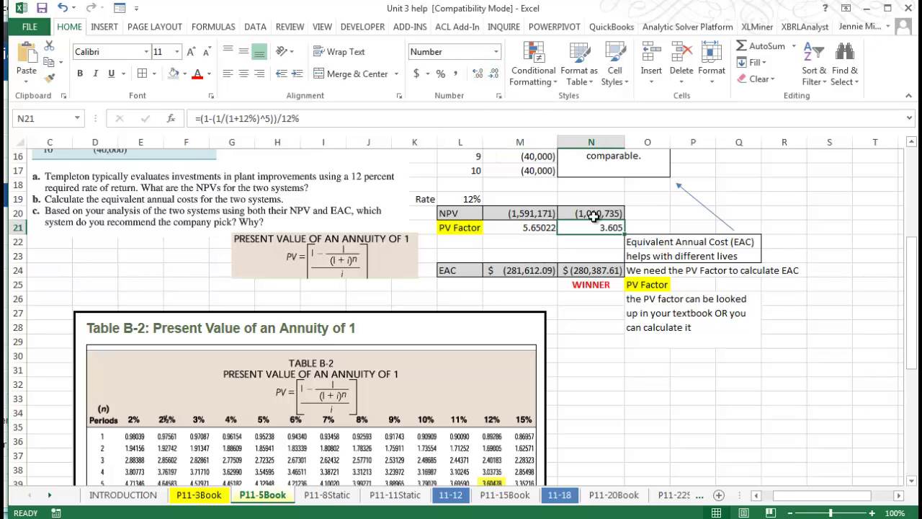
left_click(479, 74)
left_click(478, 74)
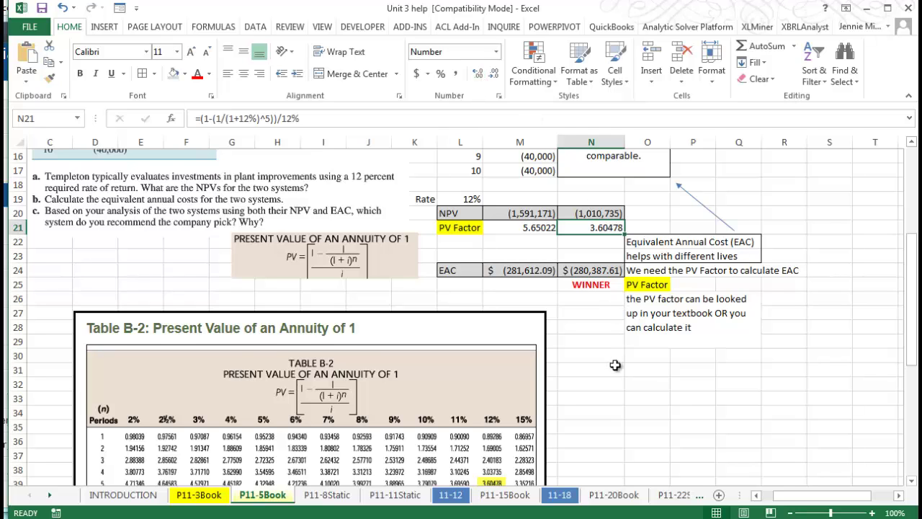
scroll(615, 365, "down", 1)
scroll(616, 365, "up", 1)
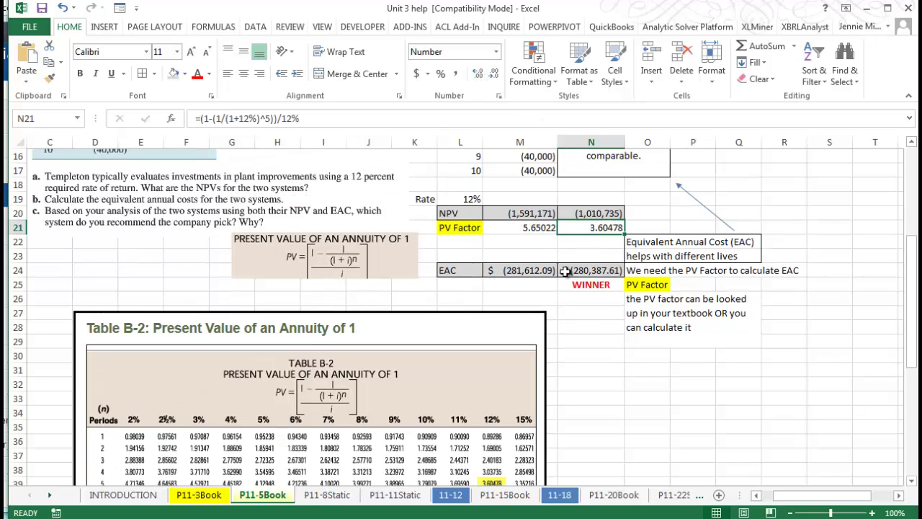
left_click(494, 74)
left_click(525, 228)
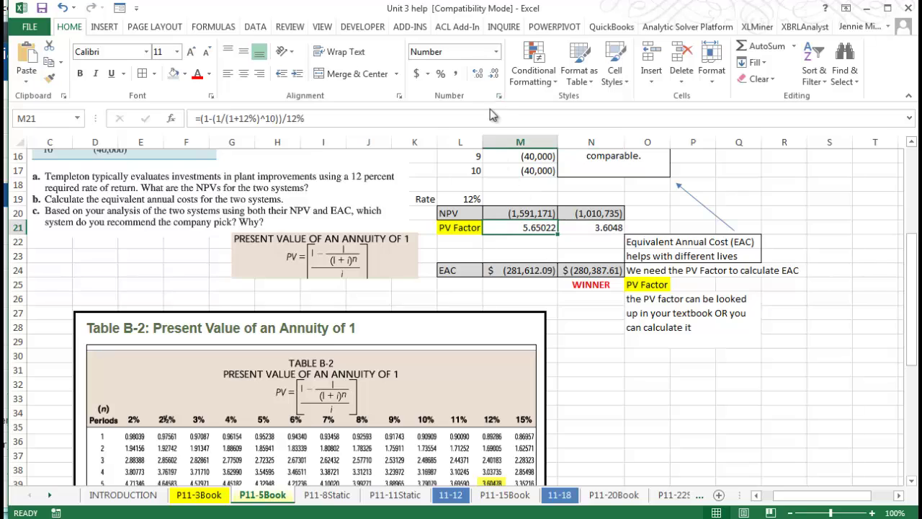
- Trim the Eclipse PV factor in M21 to four decimals, showing 5.6502
left_click(494, 75)
left_click(531, 272)
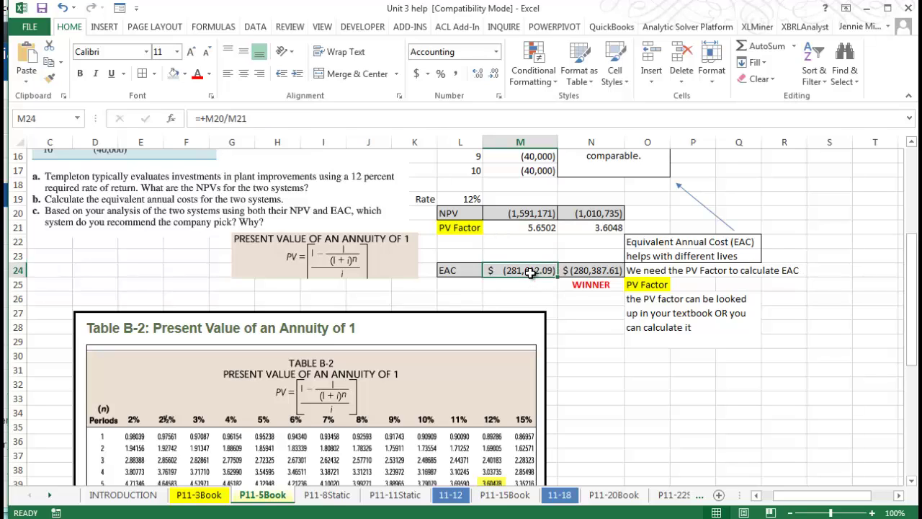
left_click(543, 228)
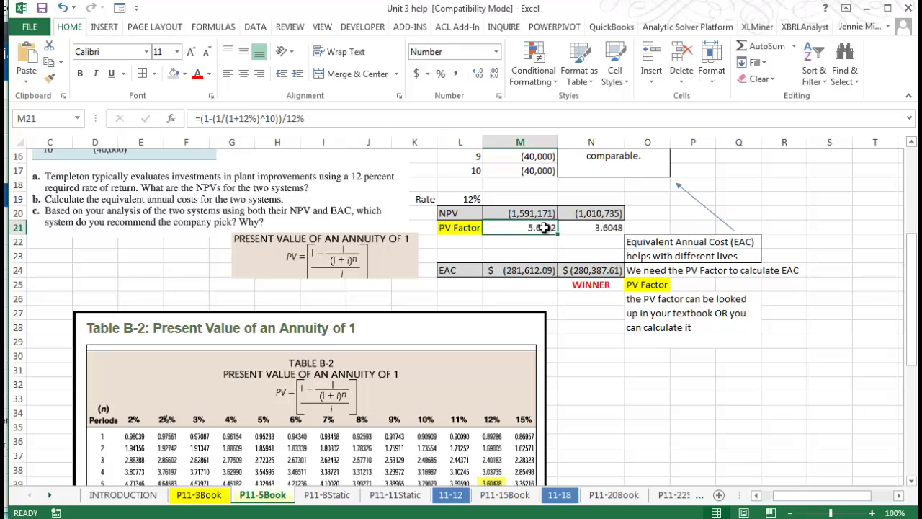
- Review the EAC results, (281,612.09) for Eclipse and (280,387.61) for Sabre, marked WINNER
left_click(535, 273)
left_click(599, 271)
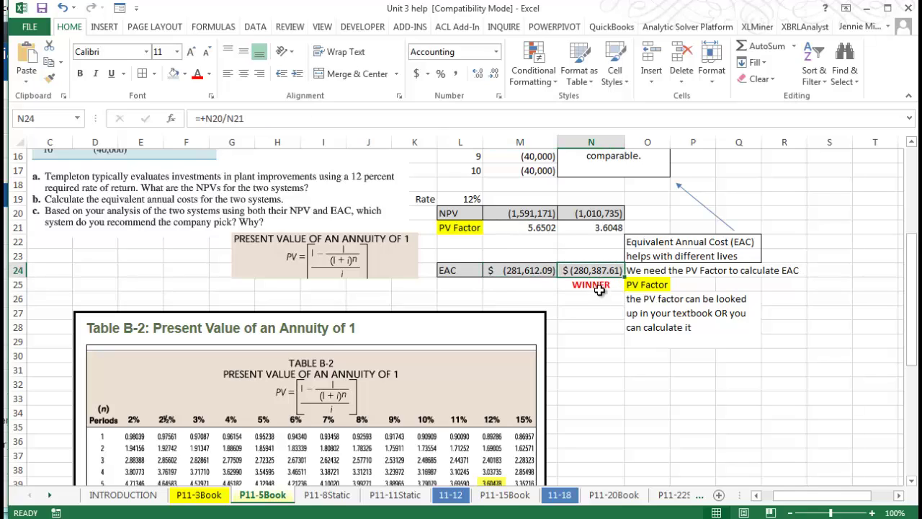
left_click(599, 287)
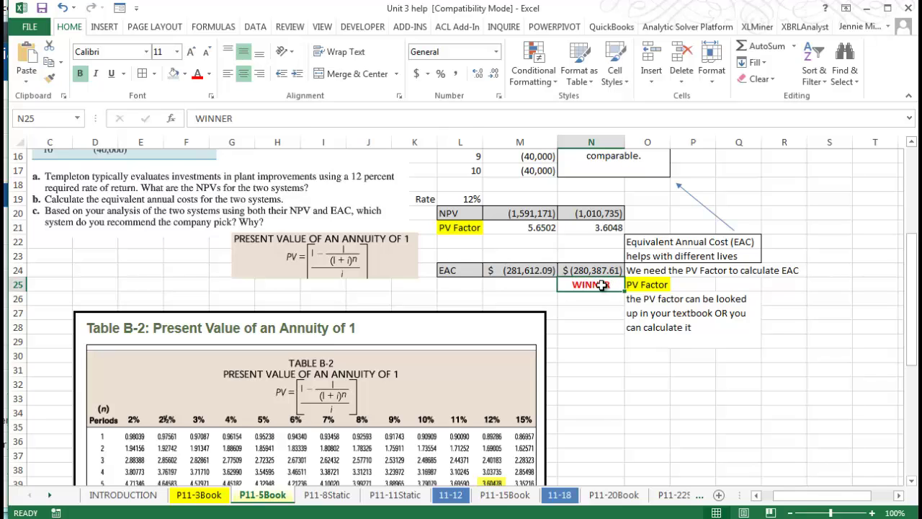
scroll(601, 286, "up", 5)
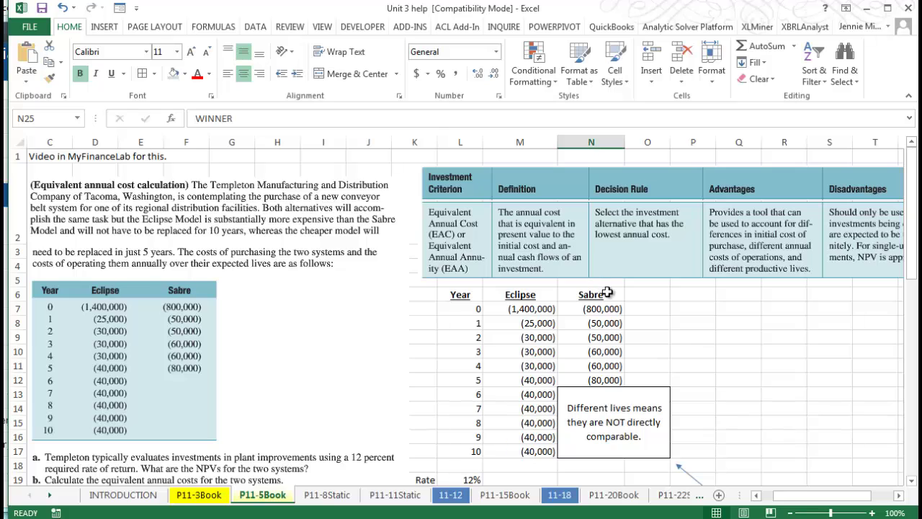
left_click(607, 292)
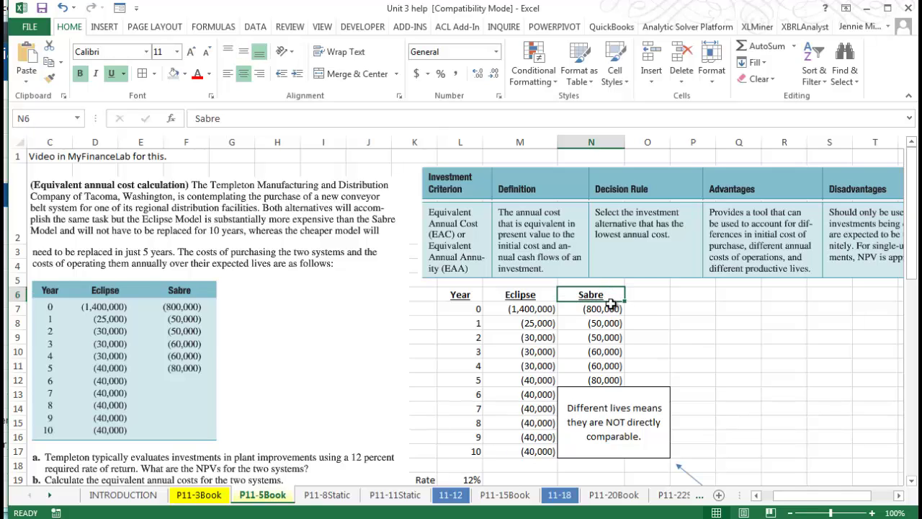
scroll(611, 303, "down", 1)
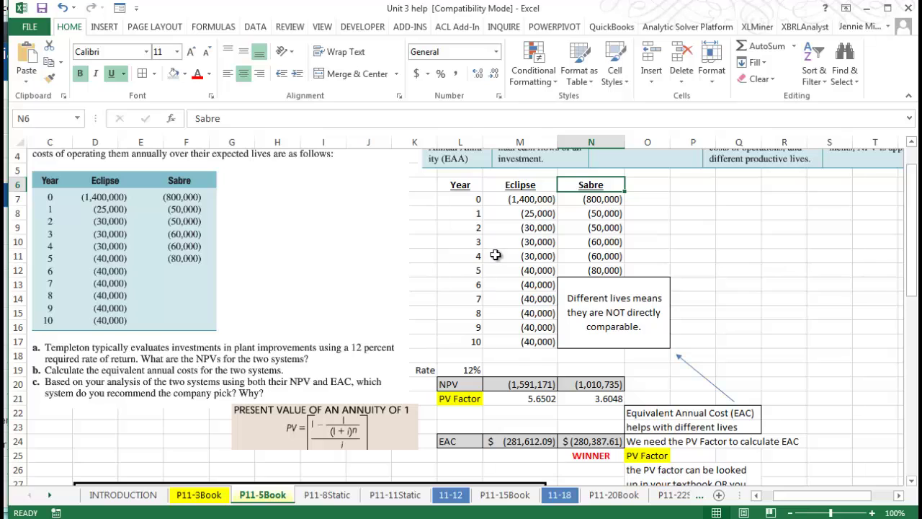
left_click(573, 285)
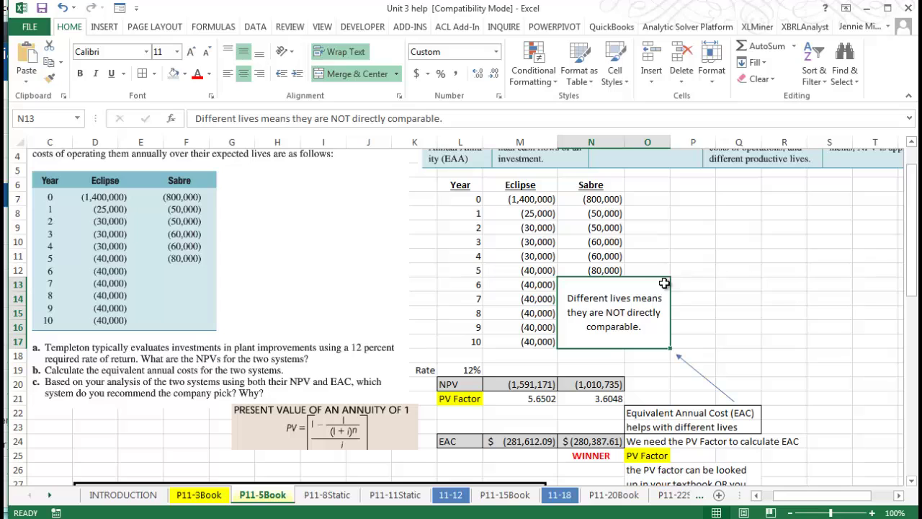
left_click(693, 268)
scroll(694, 268, "up", 1)
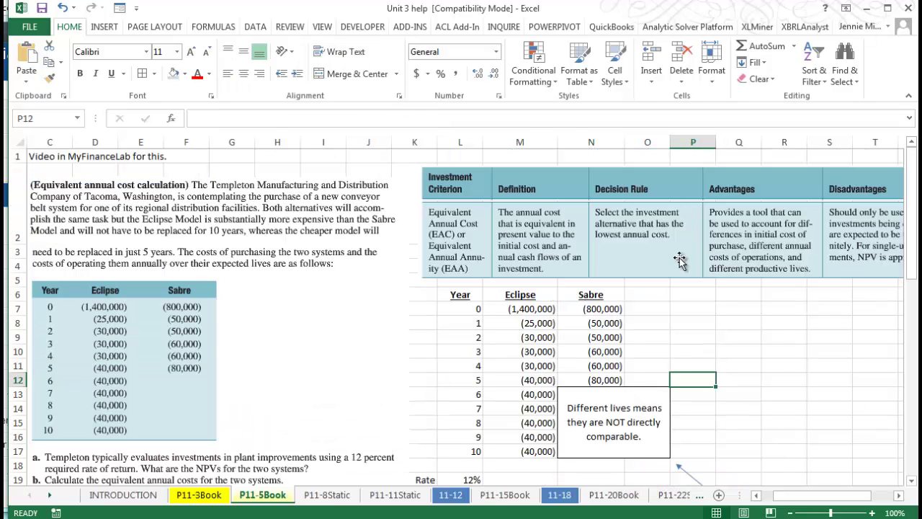